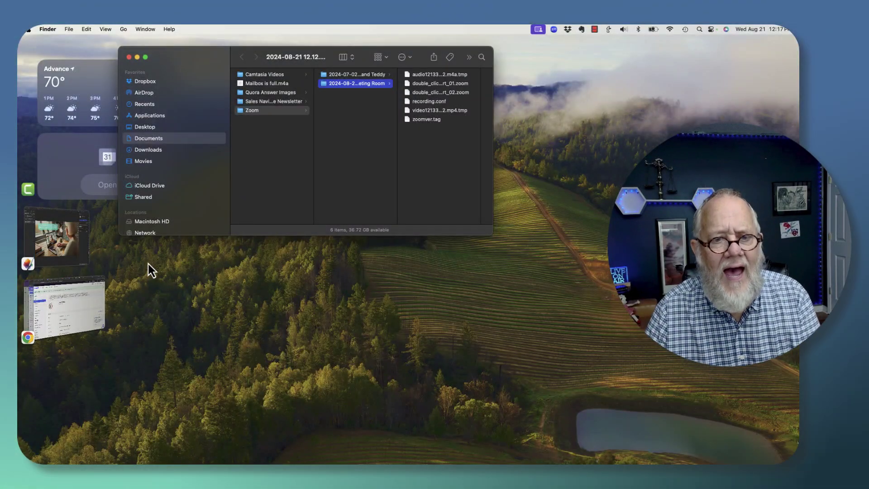
Enlarge the Finder window and compare the 2024-07-02 and 2024-08-21 recording folders inside Zoom, widening the file list to read the full names
{"action": "left_click_drag", "start_coordinate": [121, 235], "coordinate": [64, 350]}
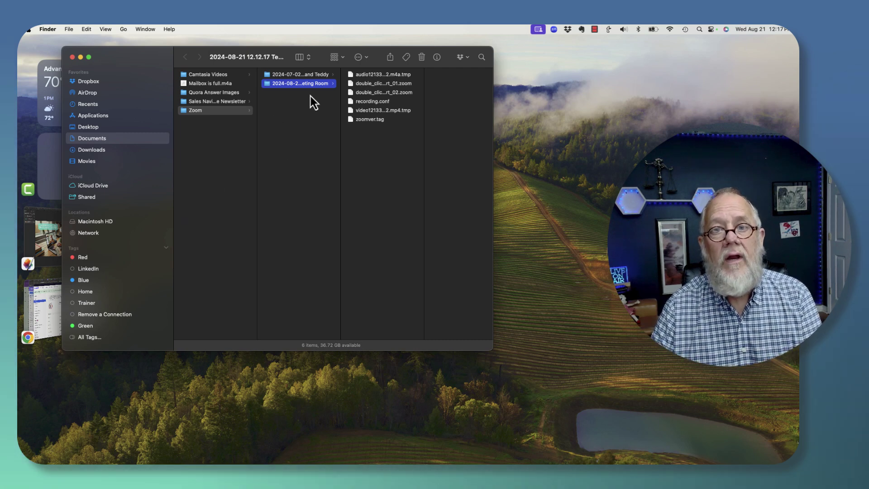
{"action": "left_click", "coordinate": [283, 77]}
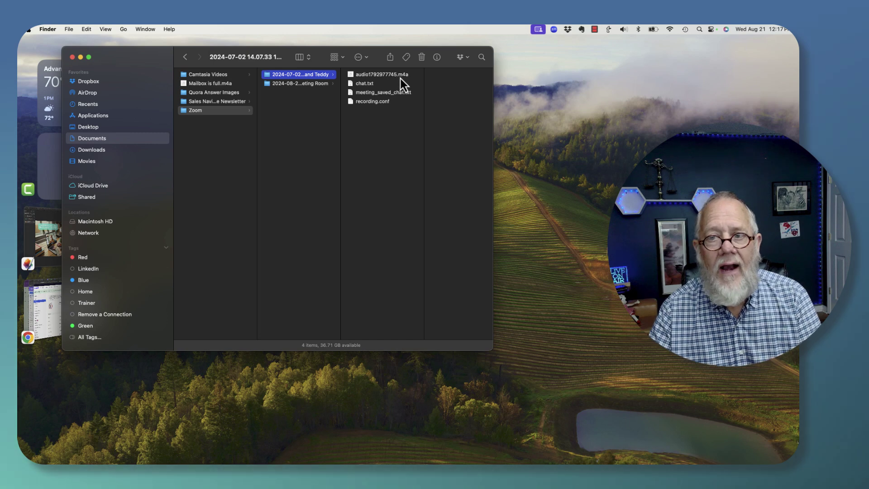
{"action": "left_click", "coordinate": [309, 88]}
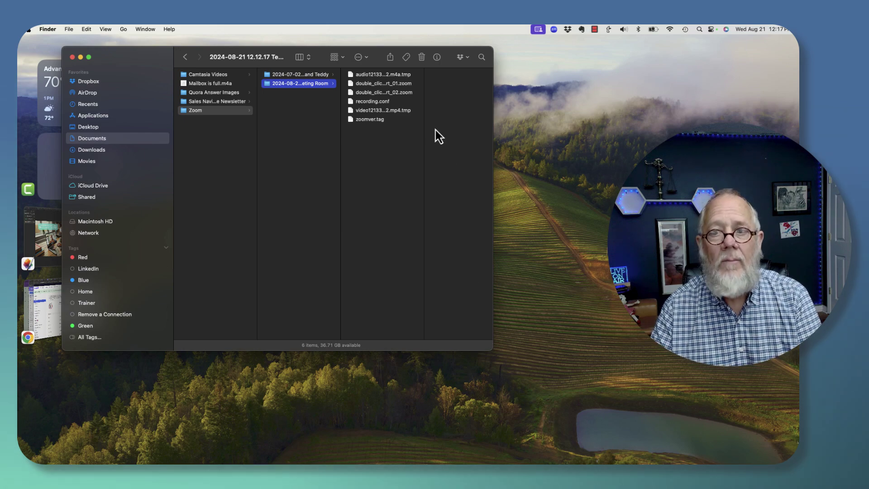
{"action": "left_click_drag", "start_coordinate": [423, 117], "coordinate": [462, 118]}
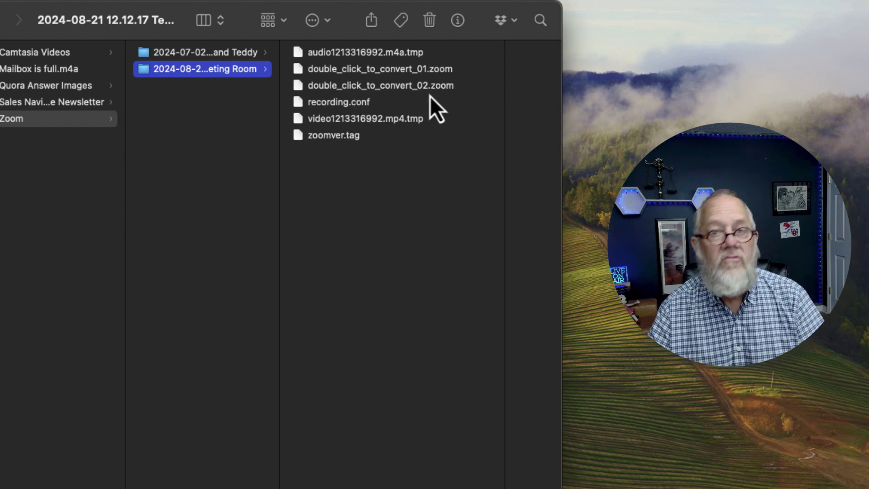
Try to convert the recording by opening double_click_to_convert_02.zoom and double_click_to_convert_01.zoom from the 2024-08-21 folder
{"action": "double_click", "coordinate": [411, 93]}
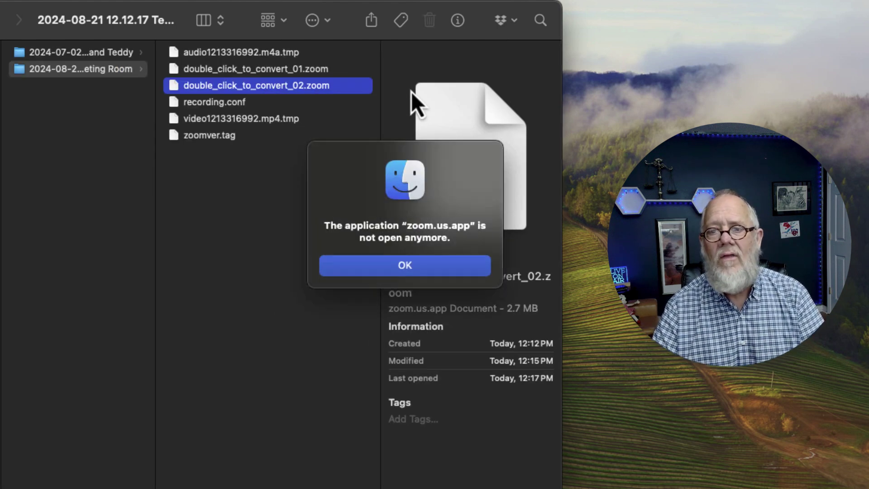
{"action": "left_click", "coordinate": [399, 269]}
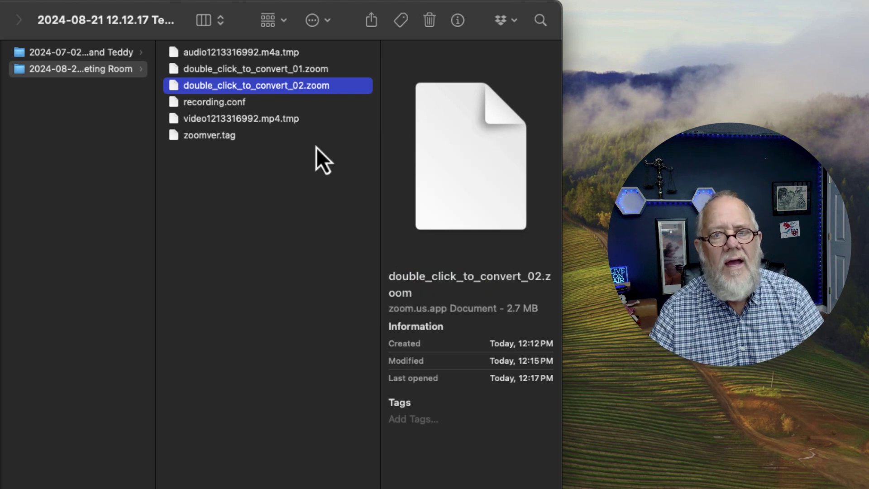
{"action": "double_click", "coordinate": [257, 75]}
{"action": "left_click", "coordinate": [418, 273]}
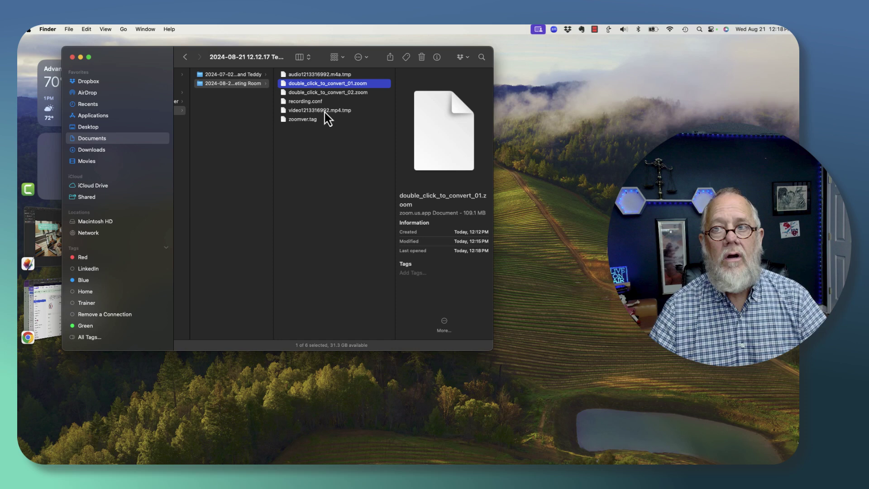
Switch to Chrome and look through the previous meetings in the Zoom web portal for the recording
{"action": "left_click", "coordinate": [554, 30]}
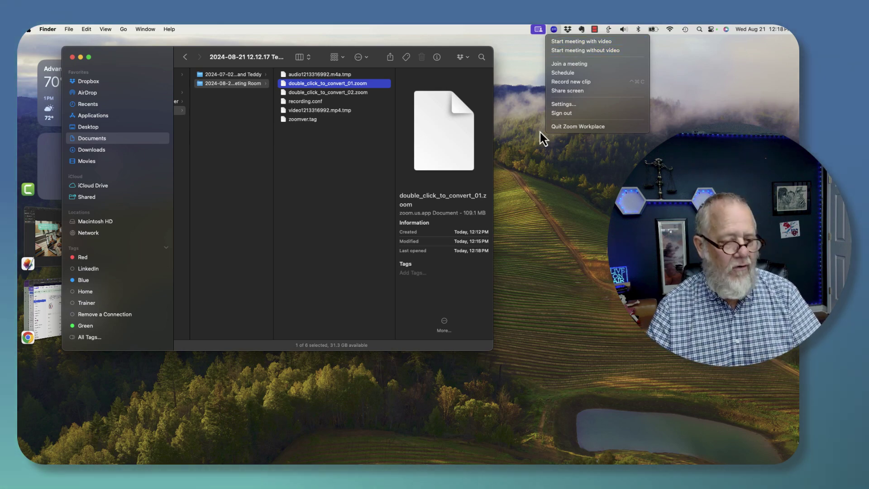
{"action": "left_click", "coordinate": [58, 322]}
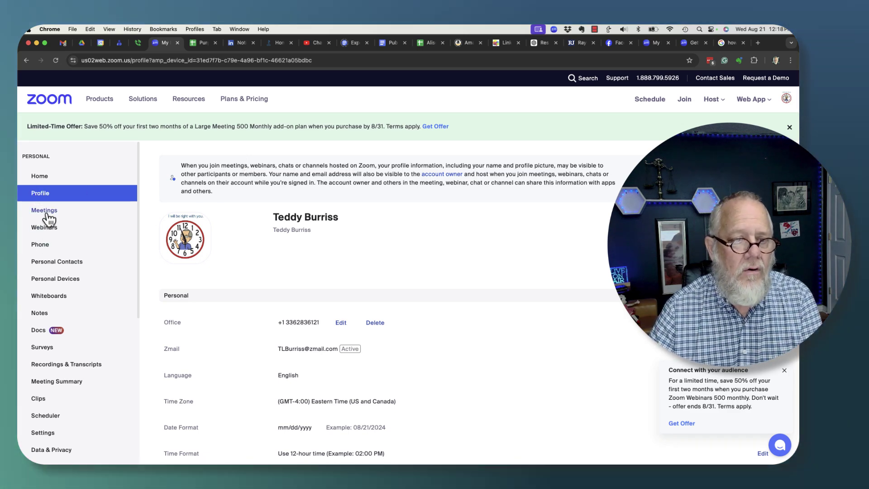
{"action": "left_click", "coordinate": [47, 212]}
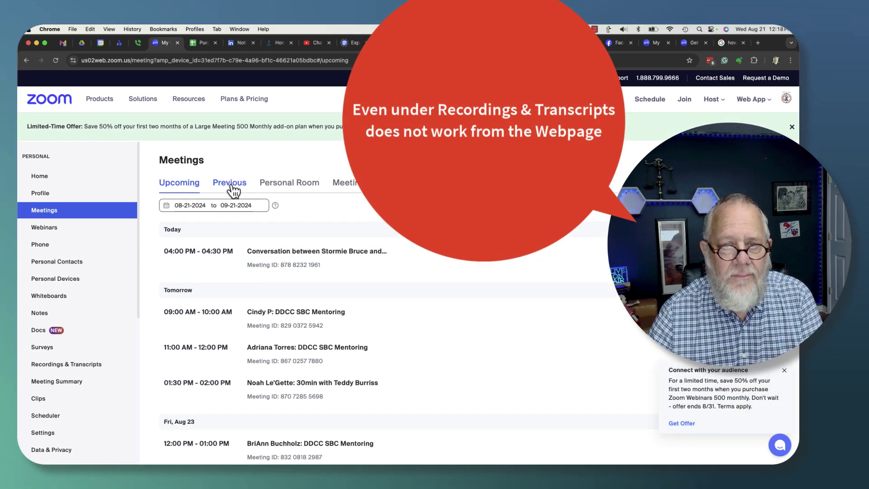
{"action": "left_click", "coordinate": [232, 185]}
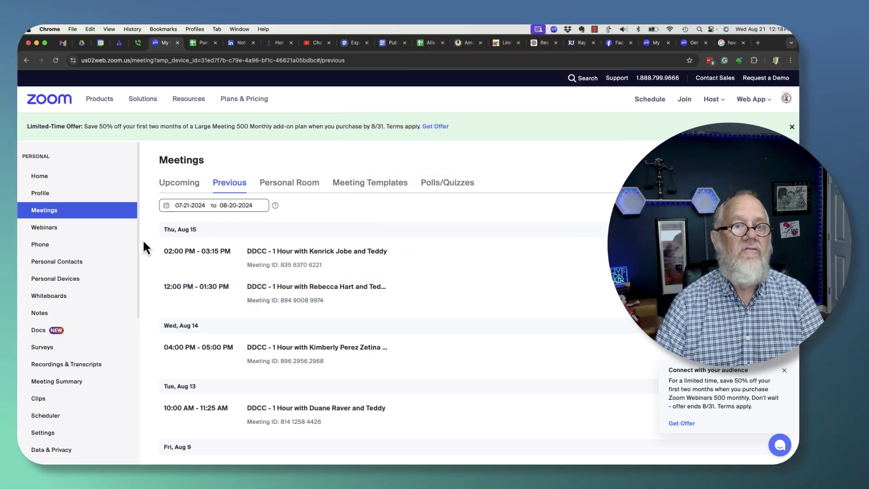
{"action": "mouse_move", "coordinate": [516, 265]}
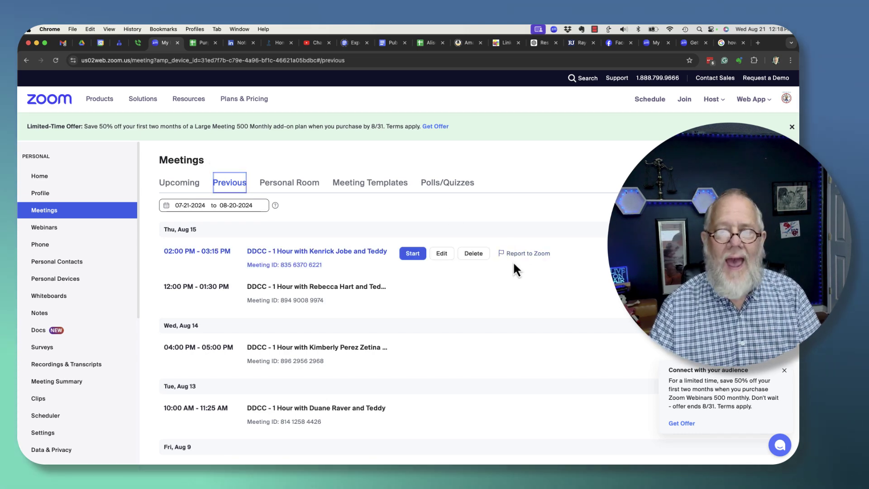
Switch back to Finder's 2024-08-21 recording folder
{"action": "key", "text": "super+Tab"}
{"action": "key", "text": "super+Tab"}
{"action": "key", "text": "super+Tab"}
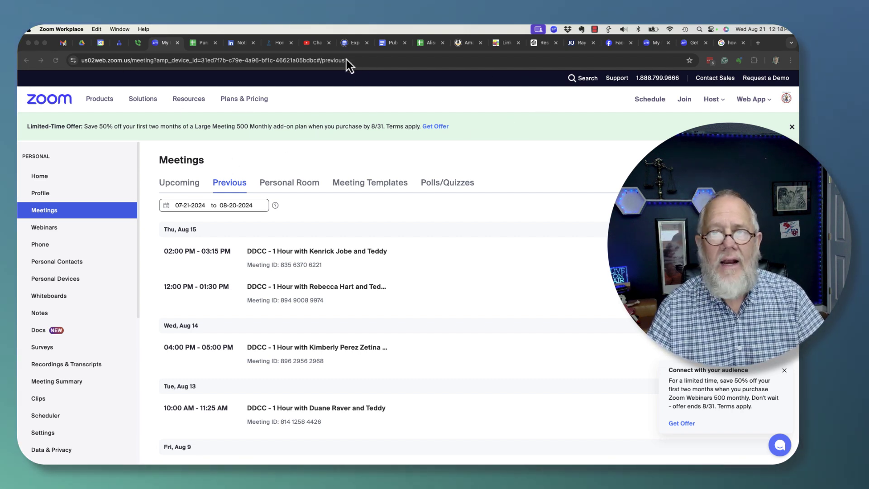
{"action": "key", "text": "super+Tab"}
{"action": "key", "text": "super+Tab"}
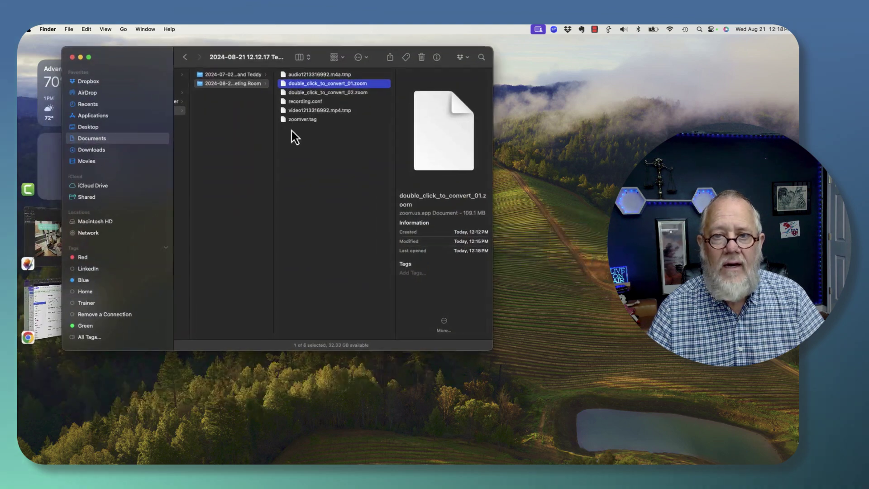
Try to bring up the running Zoom Workplace app's window by moving focus to its next window
{"action": "key", "text": "super+Tab"}
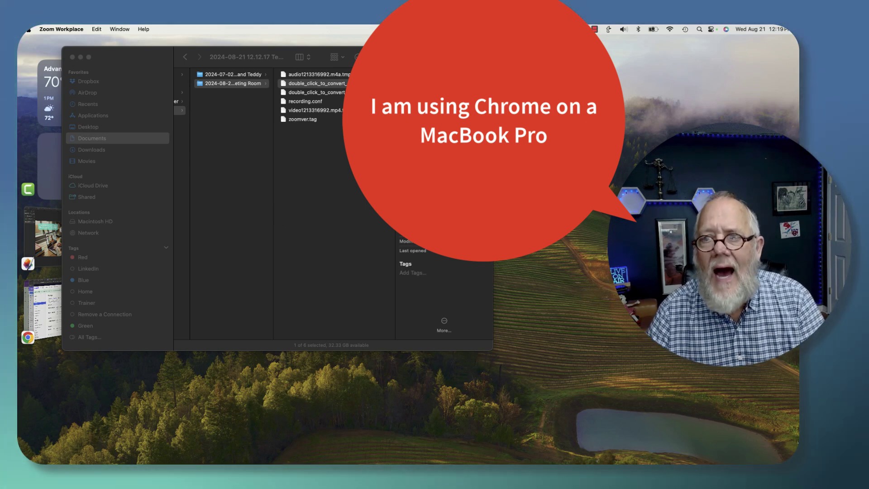
{"action": "left_click", "coordinate": [553, 30]}
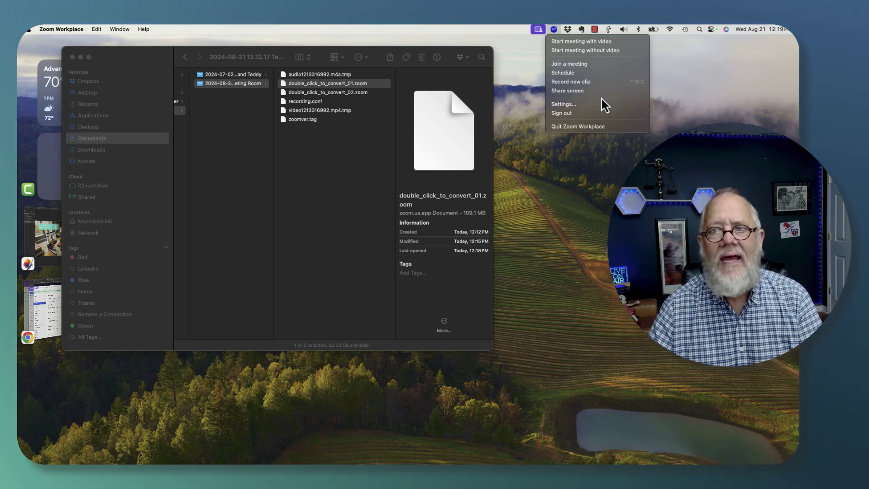
{"action": "left_click", "coordinate": [297, 191]}
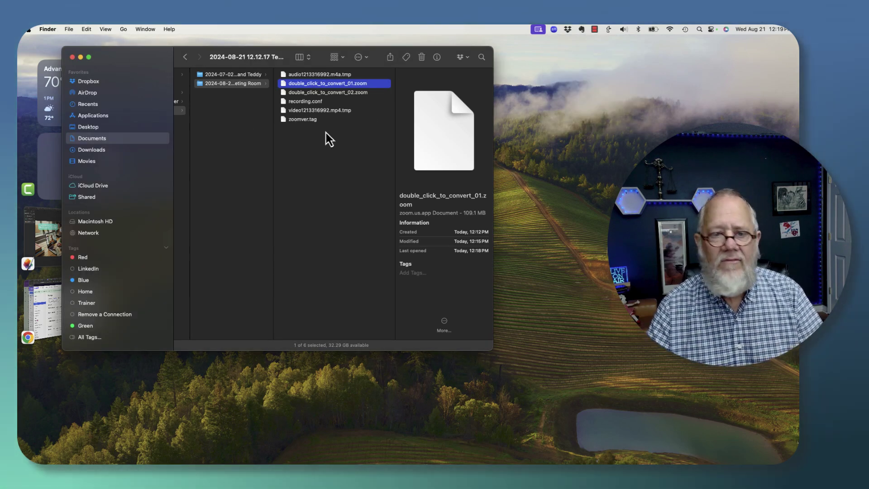
{"action": "key", "text": "super+Tab"}
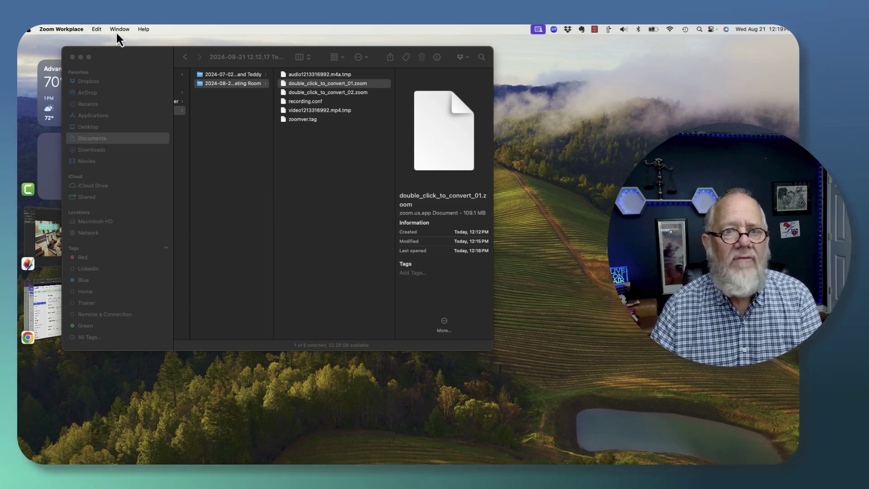
{"action": "left_click", "coordinate": [118, 29]}
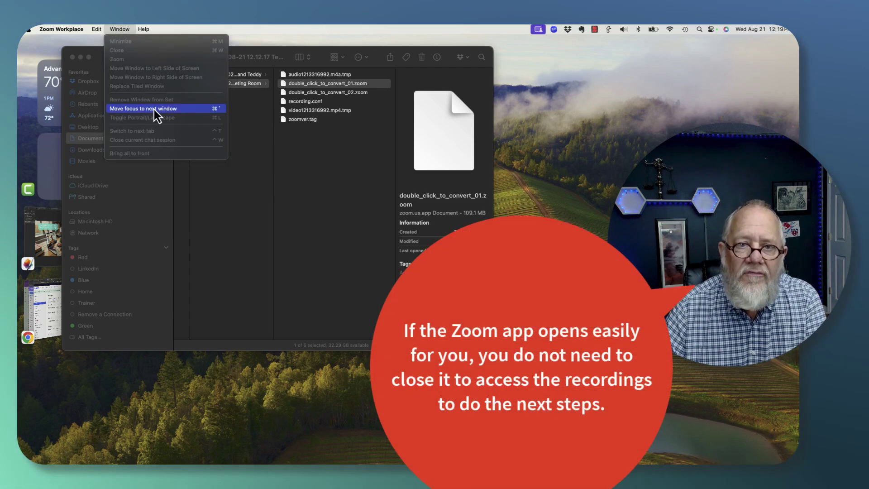
{"action": "left_click", "coordinate": [156, 109]}
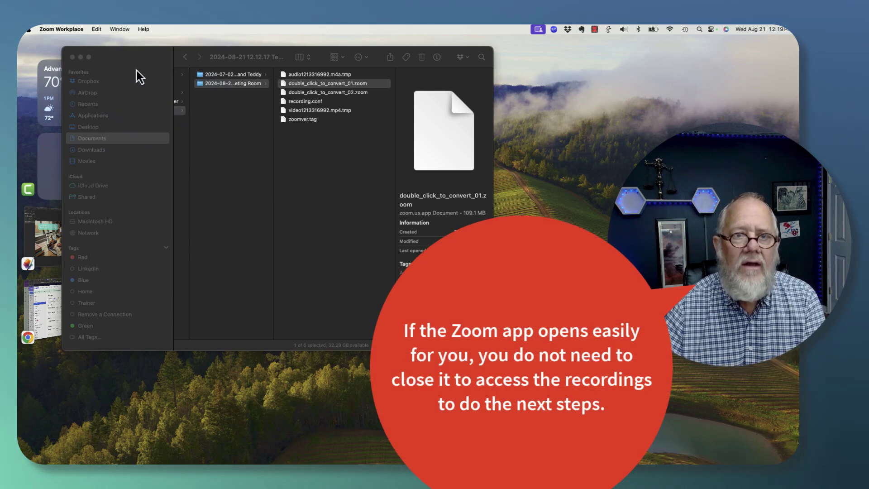
{"action": "left_click", "coordinate": [120, 30]}
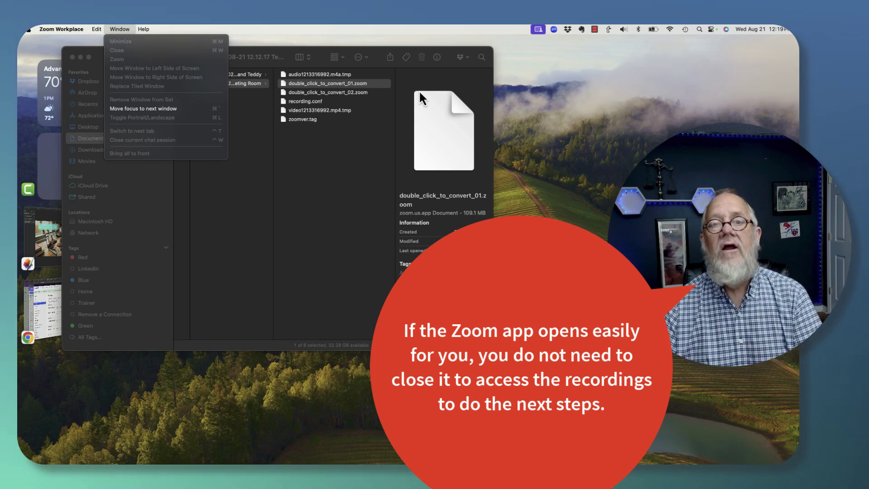
Quit Zoom Workplace completely
{"action": "left_click", "coordinate": [63, 29]}
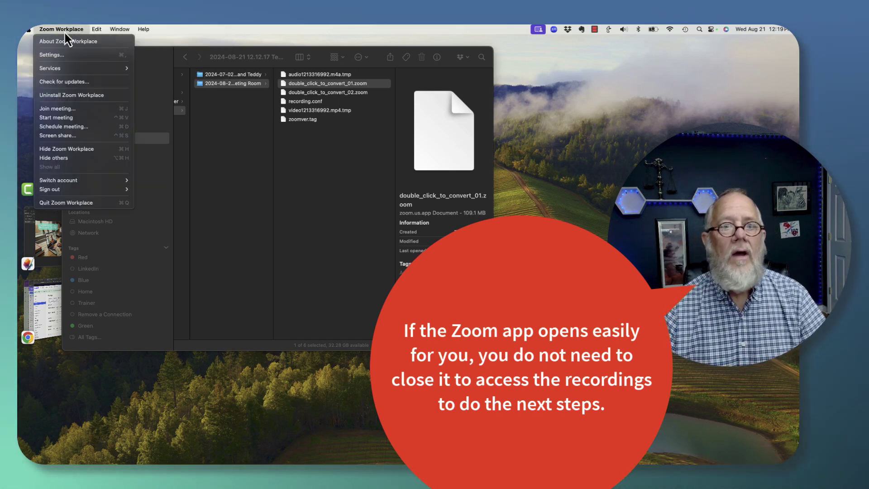
{"action": "left_click", "coordinate": [63, 29]}
{"action": "left_click", "coordinate": [63, 29]}
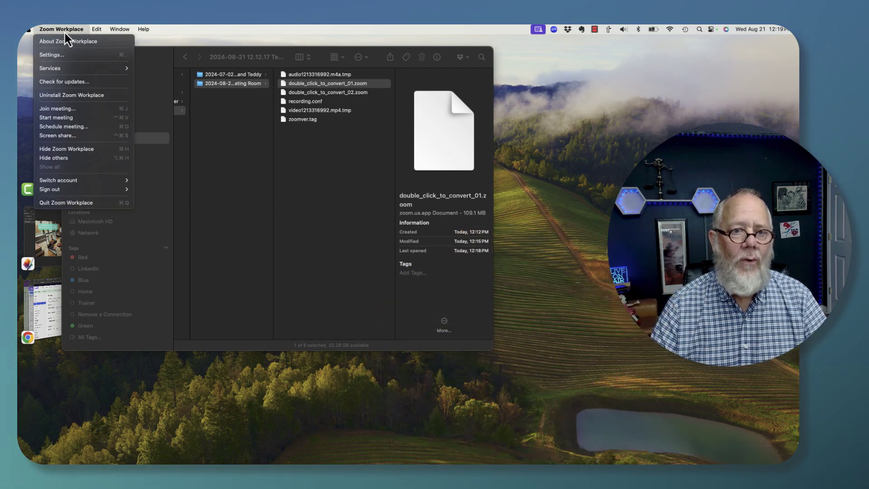
{"action": "left_click", "coordinate": [68, 205]}
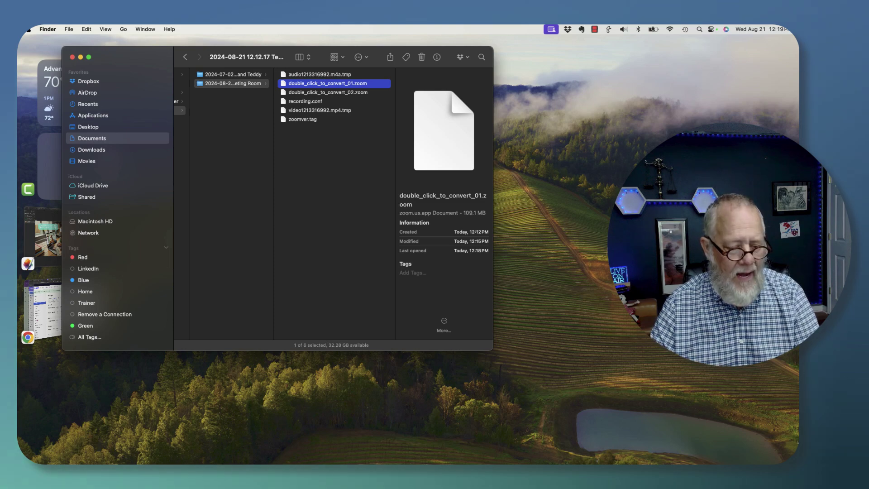
Search the installed applications for "zoom" and launch zoom.us
{"action": "key", "text": "F4"}
{"action": "type", "text": "zoom"}
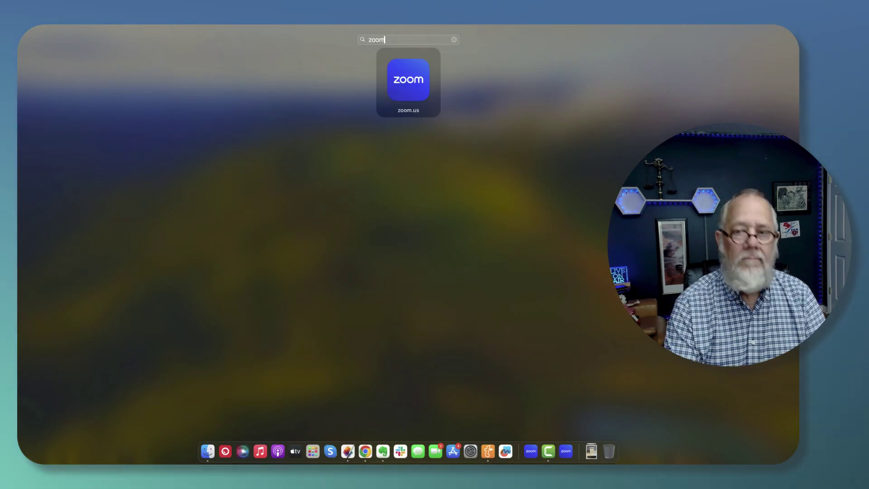
{"action": "left_click", "coordinate": [422, 97]}
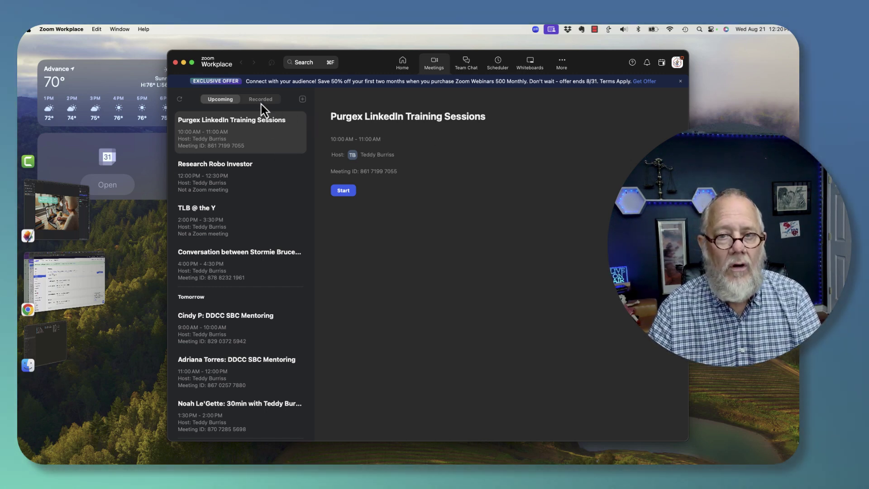
Select today's 12:12 PM personal meeting room recording among the recorded meetings and start converting it
{"action": "left_click", "coordinate": [261, 102]}
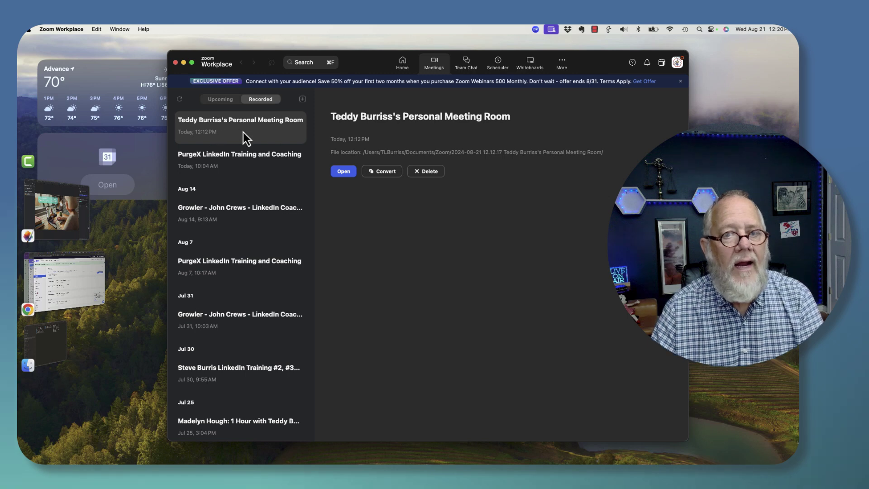
{"action": "left_click", "coordinate": [227, 136]}
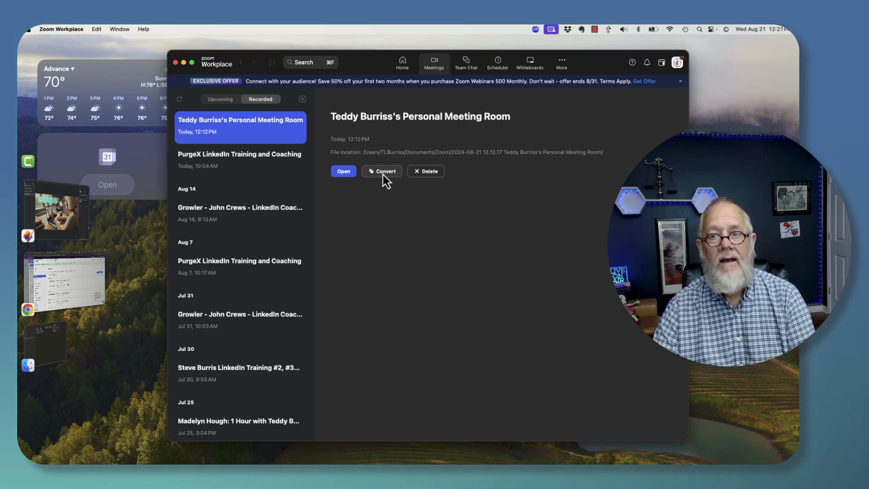
{"action": "left_click", "coordinate": [383, 174]}
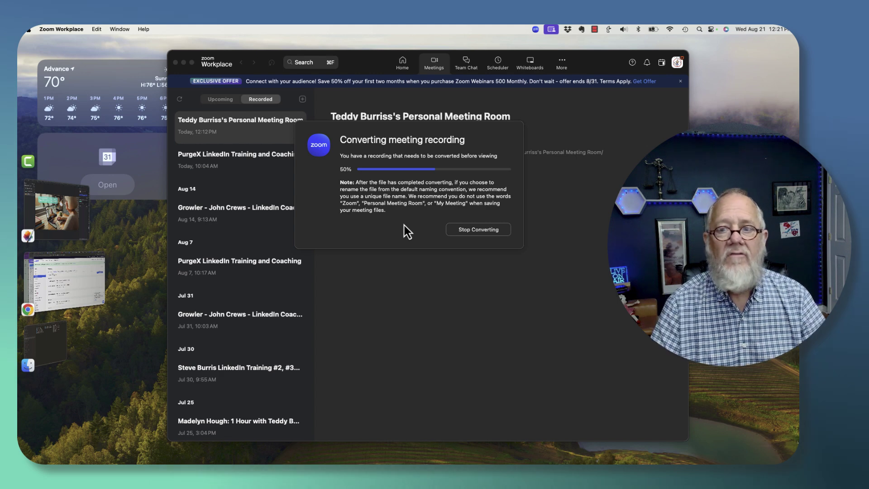
Switch to Finder's 2024-08-21 recording folder and move the conversion progress dialog off its file list
{"action": "left_click", "coordinate": [36, 345]}
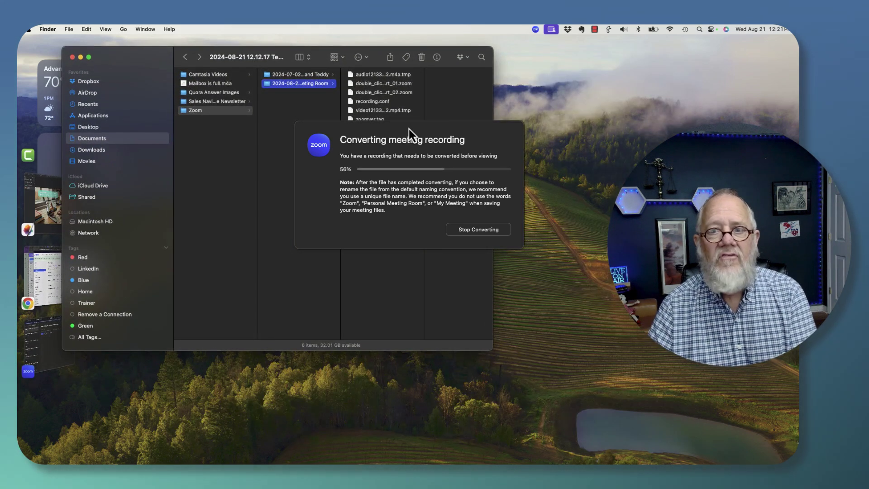
{"action": "left_click_drag", "start_coordinate": [409, 129], "coordinate": [450, 207]}
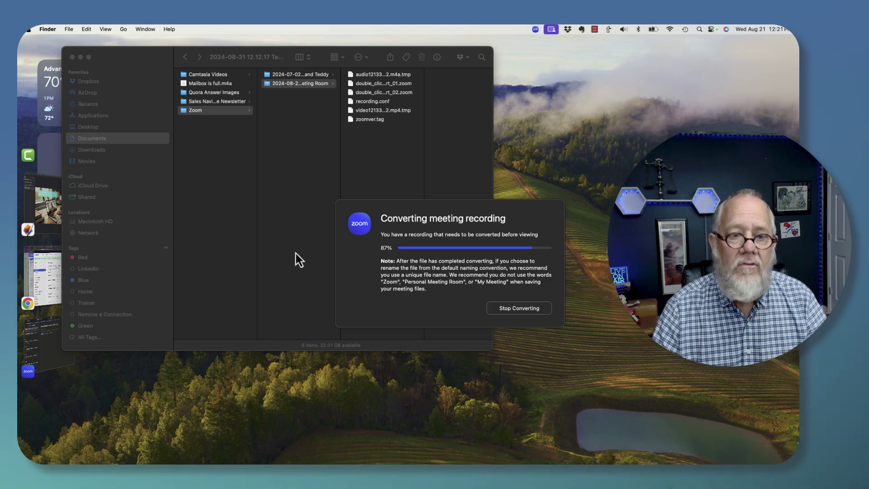
Select the converted 12:12 PM recording in Zoom Workplace, and check its files in Finder's 2024-08-21 folder
{"action": "left_click", "coordinate": [52, 346]}
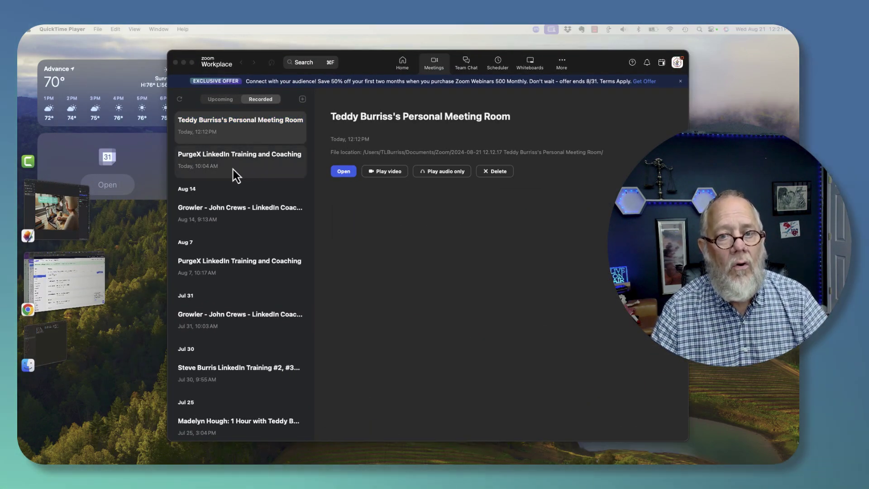
{"action": "left_click", "coordinate": [266, 135]}
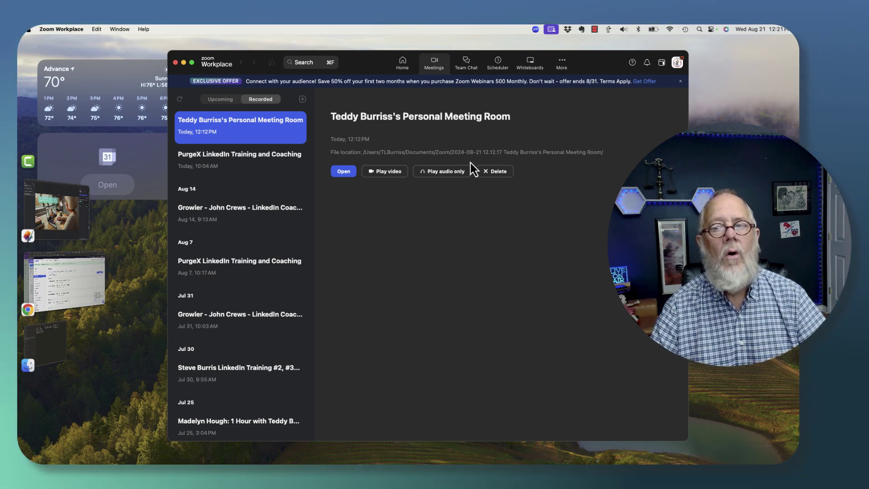
{"action": "key", "text": "super+Tab"}
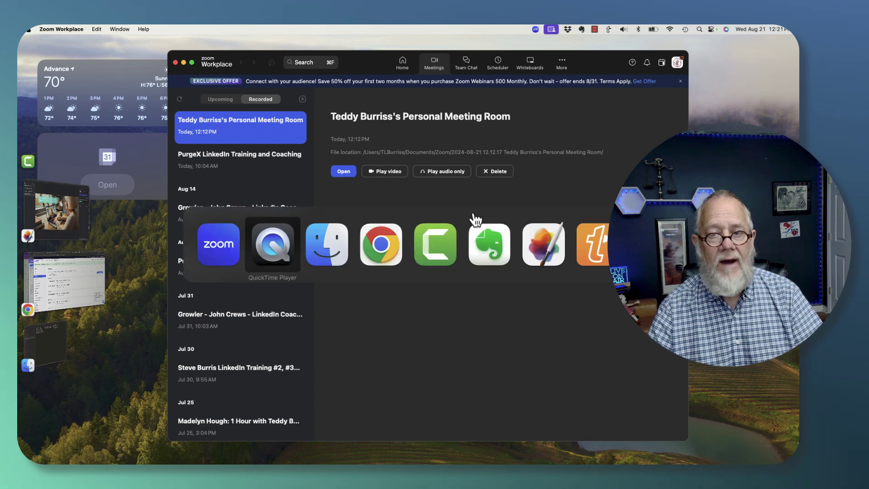
{"action": "key", "text": "super+Tab"}
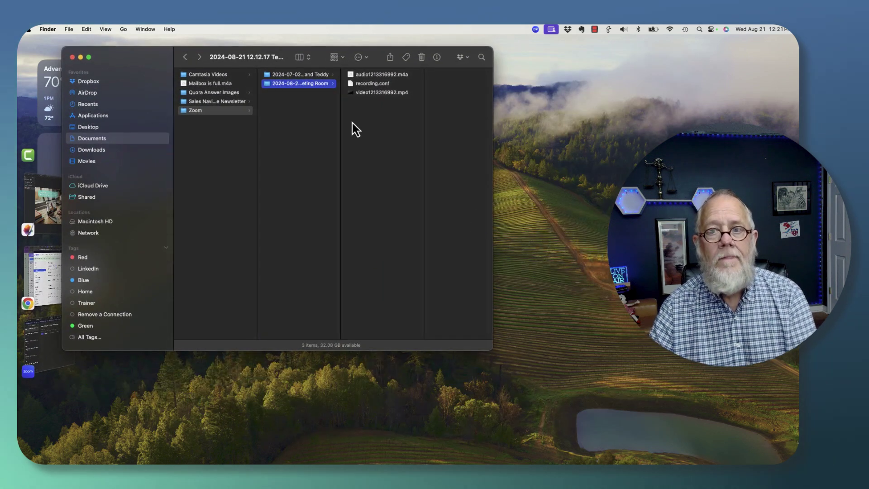